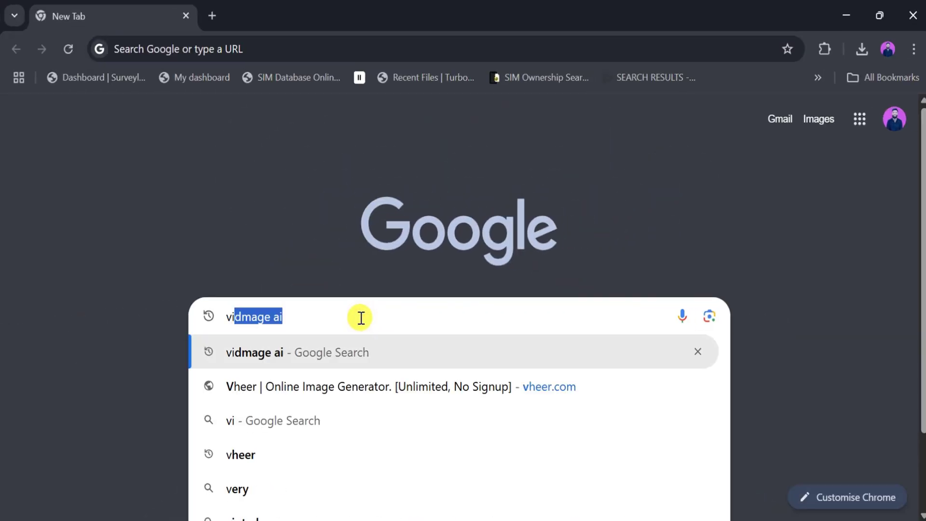
# - Search Google for 'vidmage ai'
pyautogui.write('dma')
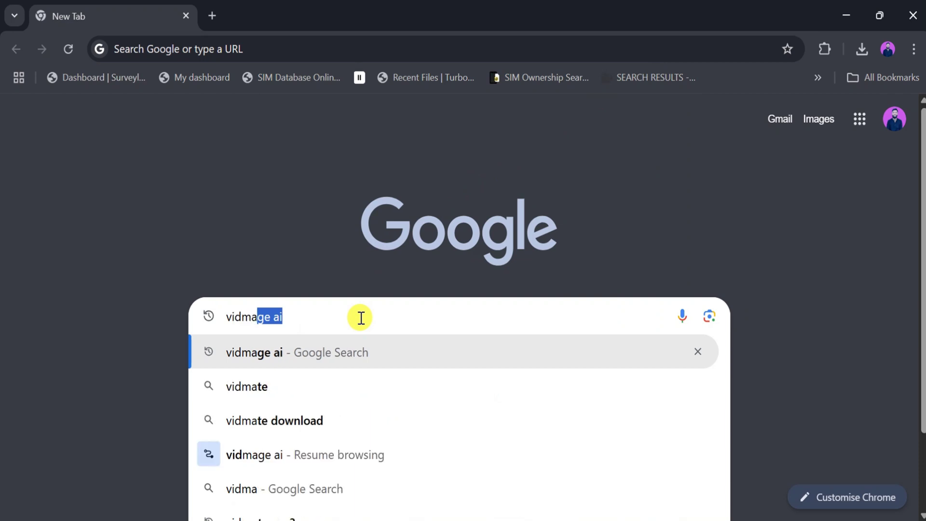
pyautogui.write('ge ai')
pyautogui.press('Return')
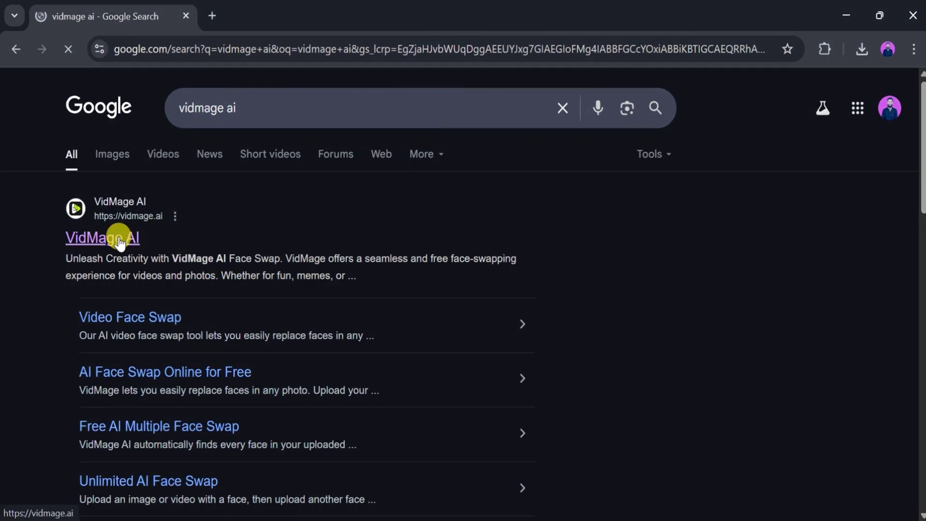
# - Open the VidMage AI site from the results and scroll around its homepage
pyautogui.click(119, 240)
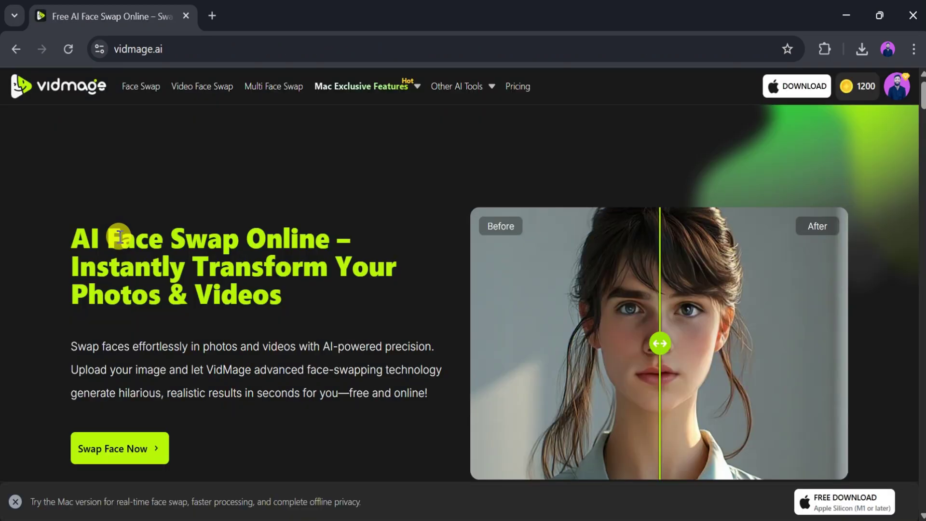
pyautogui.scroll(-2, 179, 164)
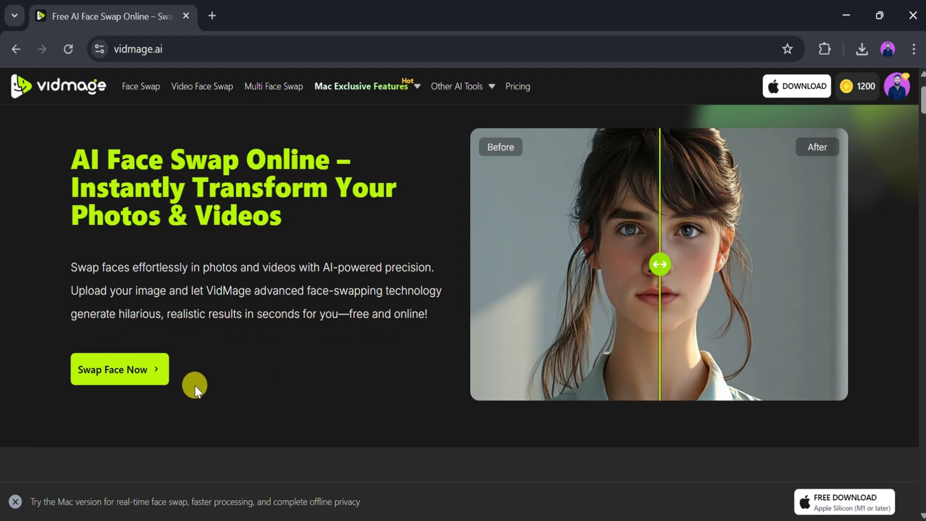
pyautogui.scroll(2, 189, 383)
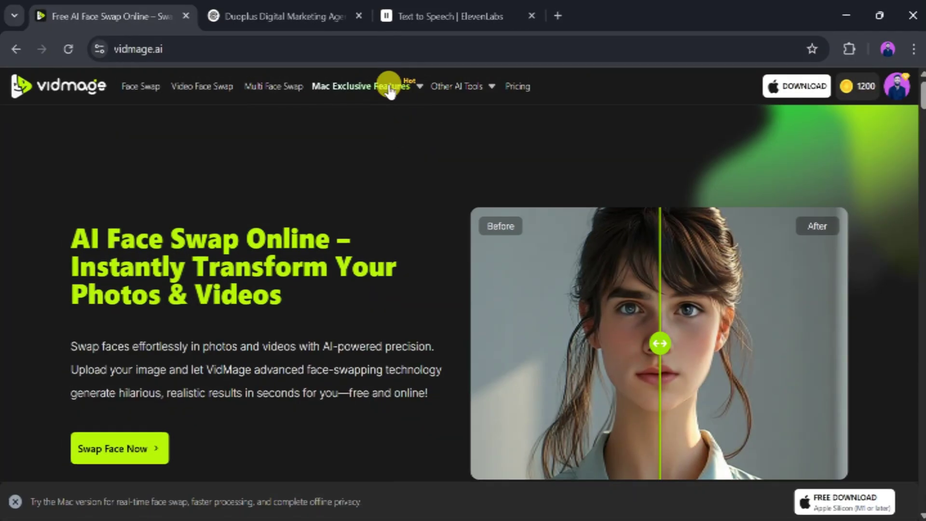
pyautogui.moveTo(390, 88)
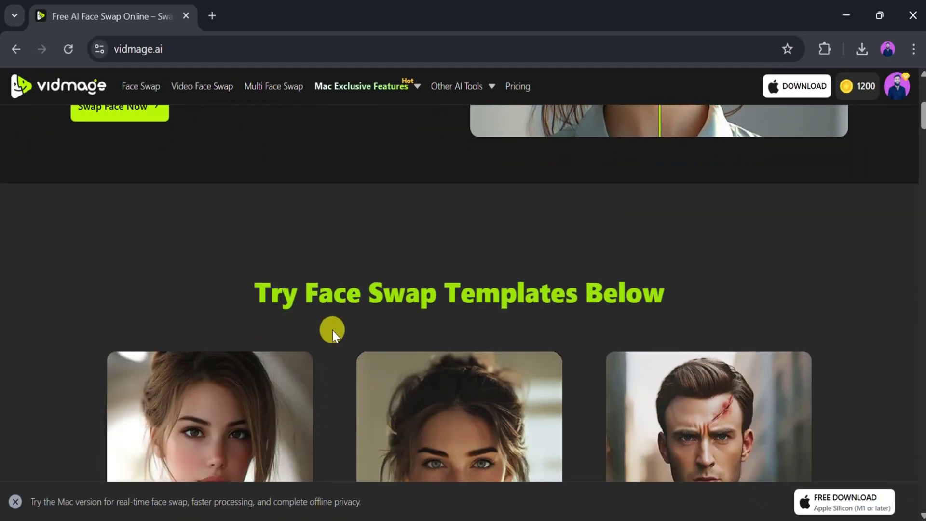
pyautogui.scroll(-8, 482, 320)
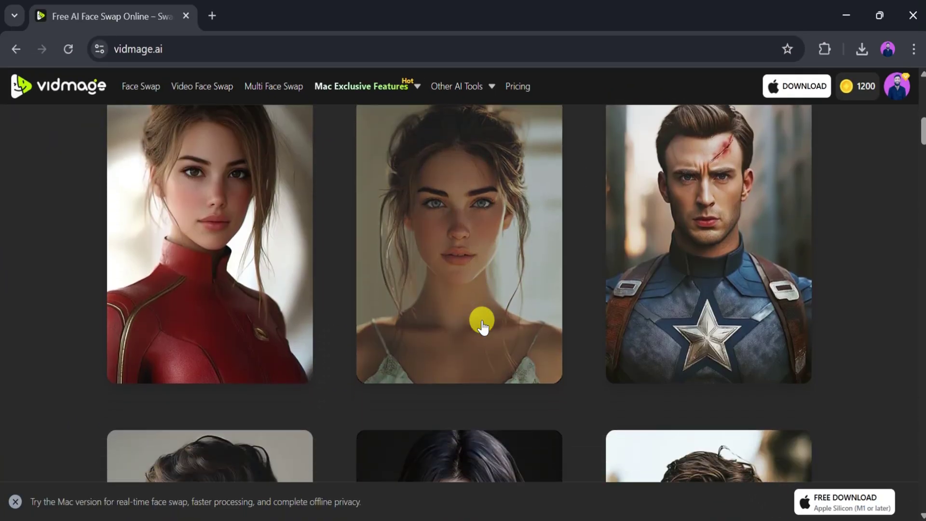
pyautogui.scroll(-2, 482, 320)
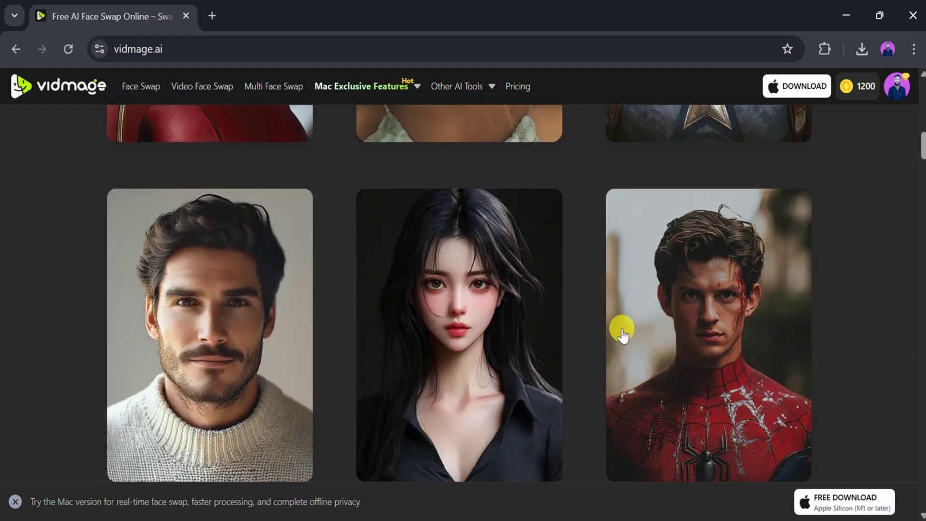
pyautogui.scroll(-12, 674, 335)
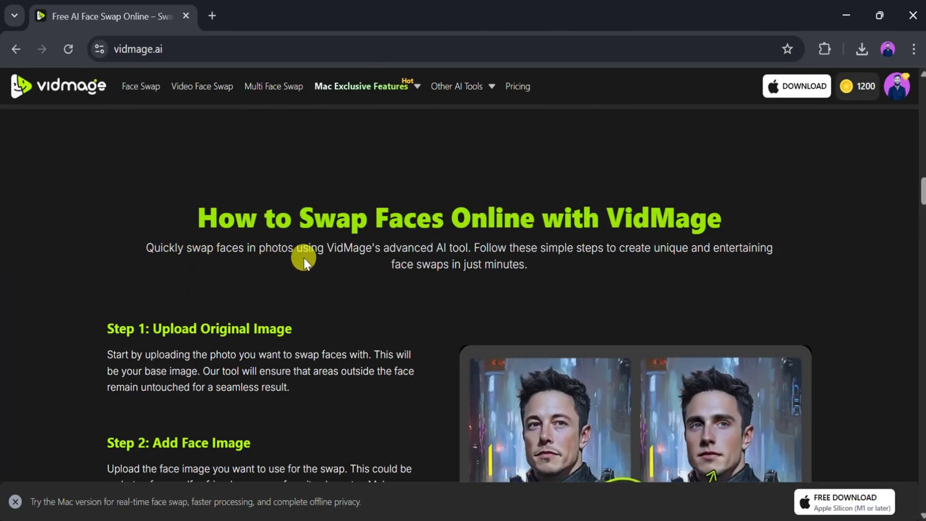
pyautogui.scroll(-2, 153, 227)
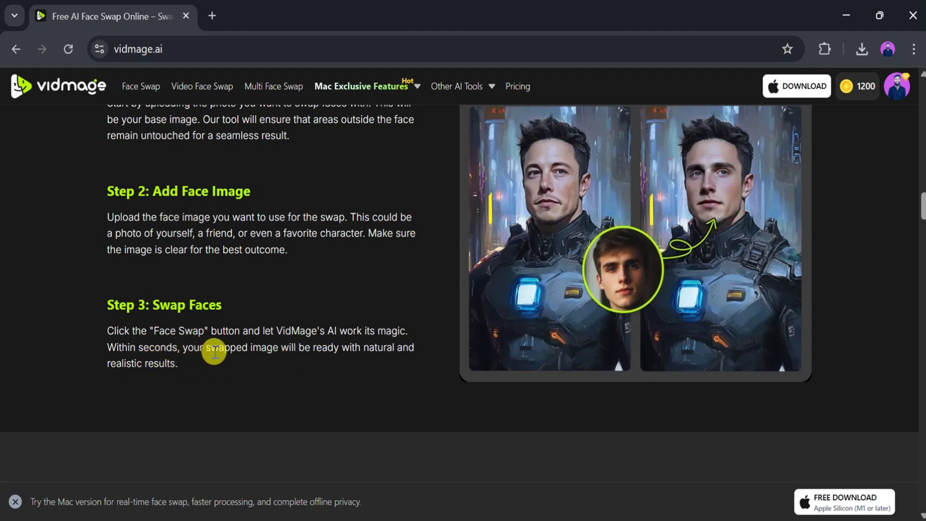
# - Scroll down through the homepage's feature sections
pyautogui.scroll(-5, 228, 352)
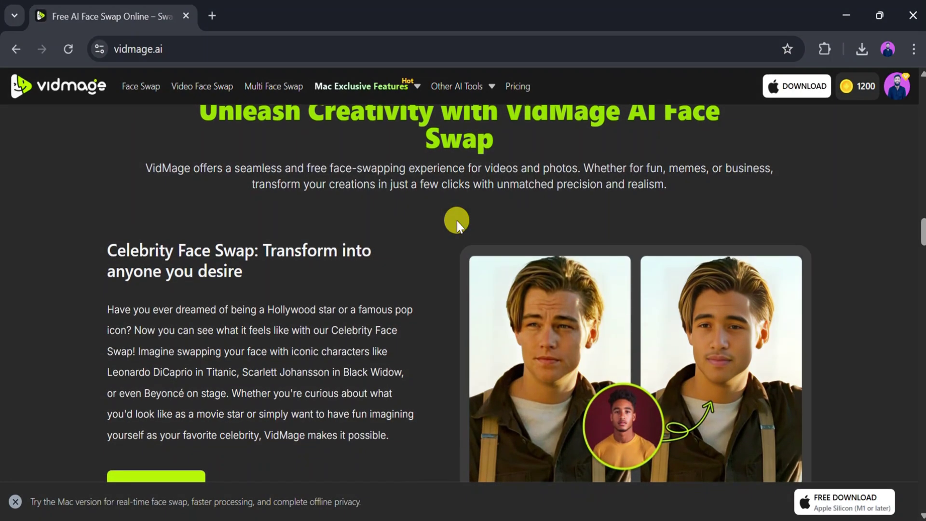
pyautogui.scroll(-7, 457, 220)
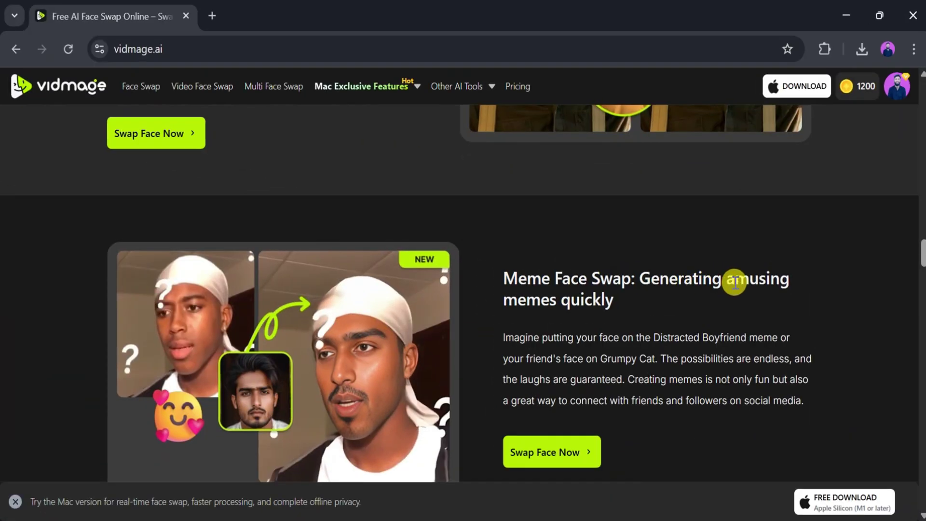
pyautogui.scroll(-9, 614, 311)
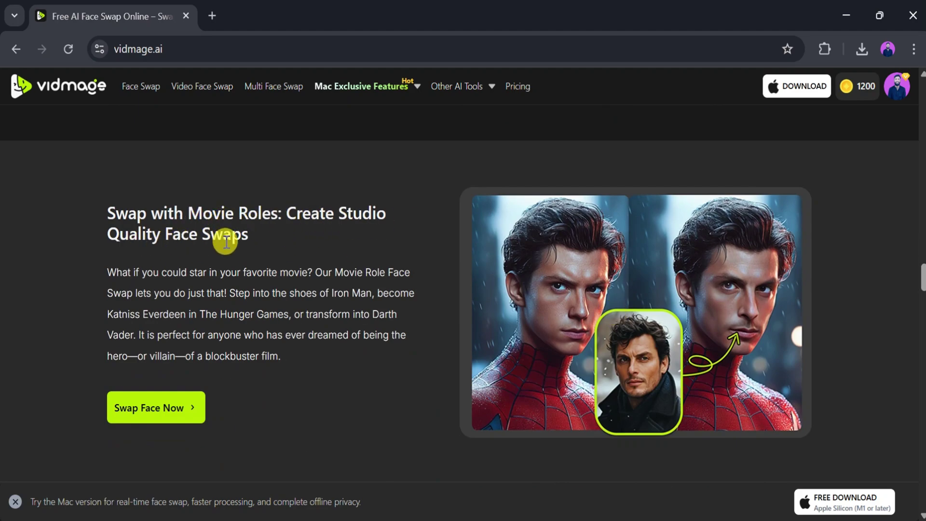
pyautogui.scroll(-8, 265, 299)
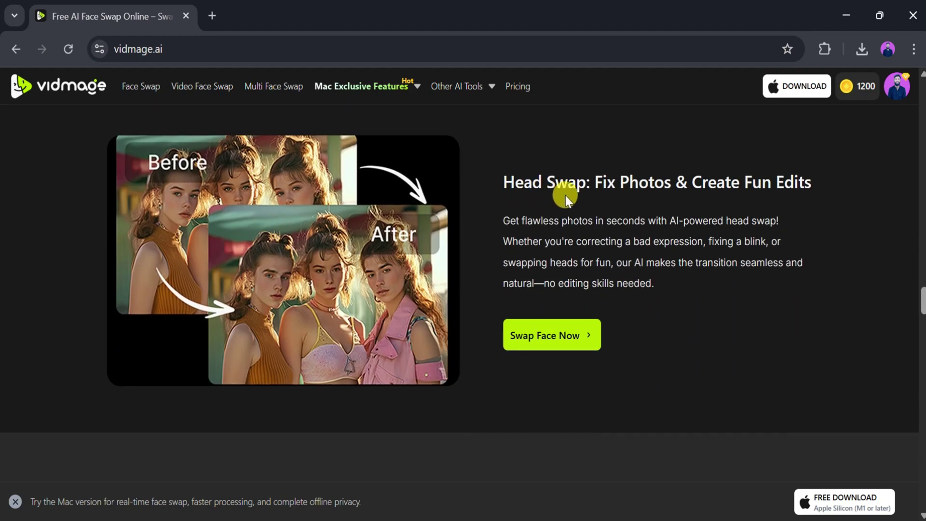
pyautogui.scroll(-10, 490, 189)
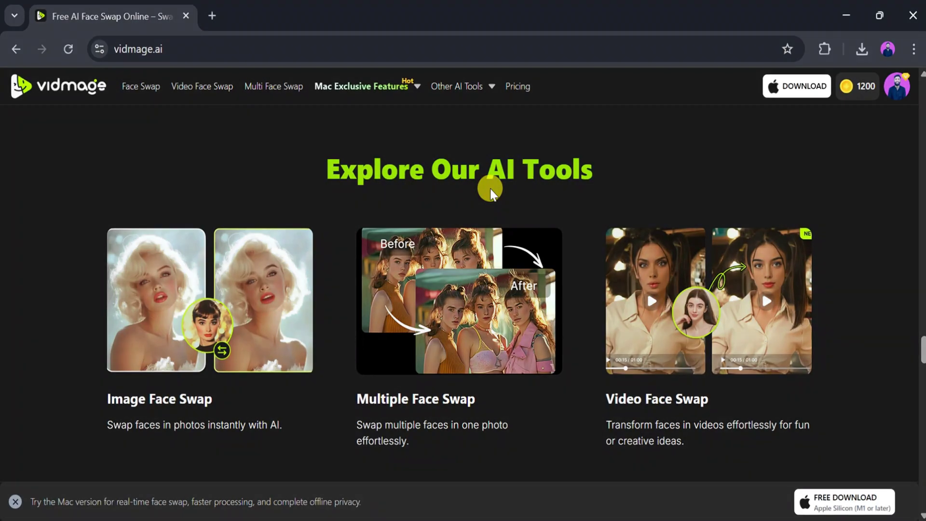
pyautogui.scroll(-2, 490, 189)
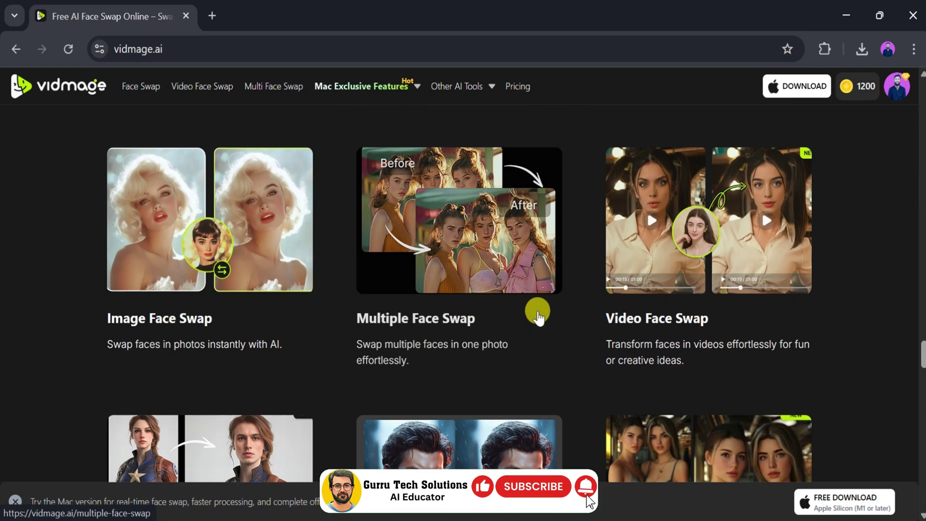
pyautogui.scroll(-10, 537, 314)
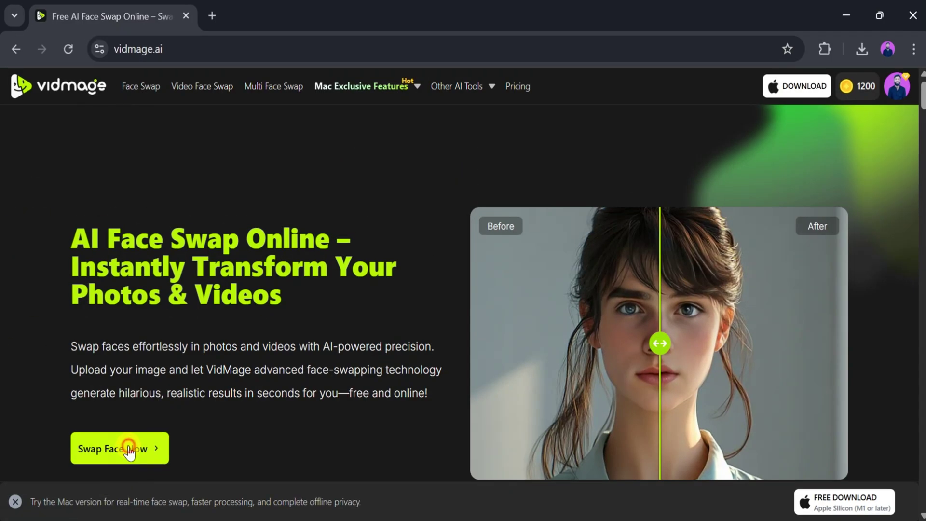
# - On the photo face swap tool, upload the blue-suited man's portrait as the original image
pyautogui.click(128, 449)
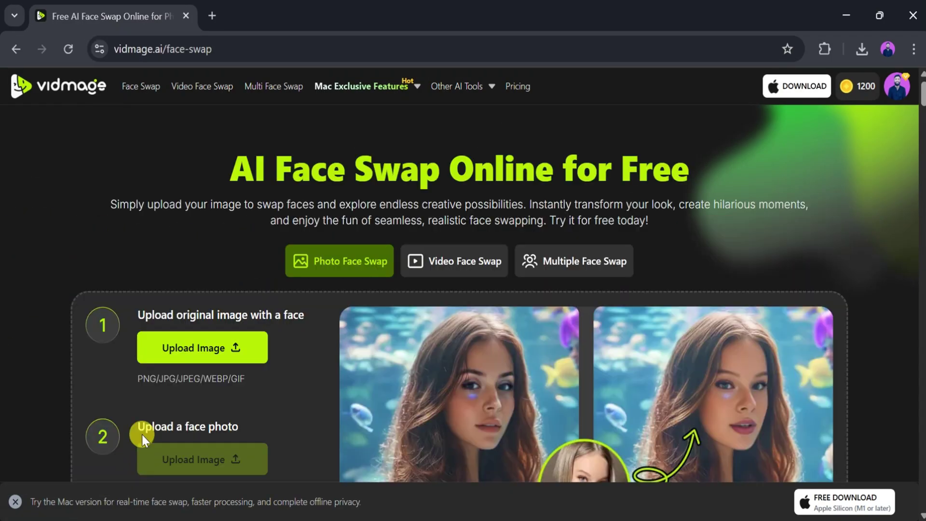
pyautogui.scroll(-1, 256, 356)
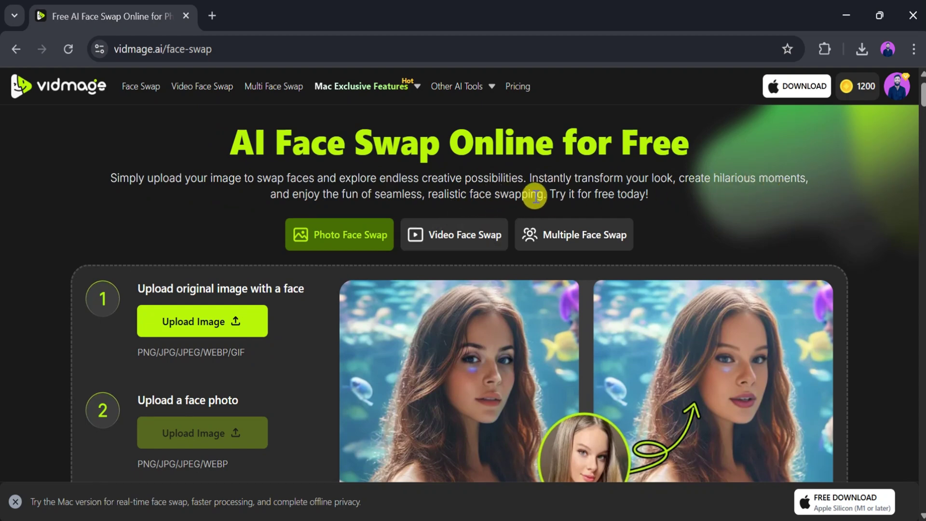
pyautogui.scroll(-3, 398, 218)
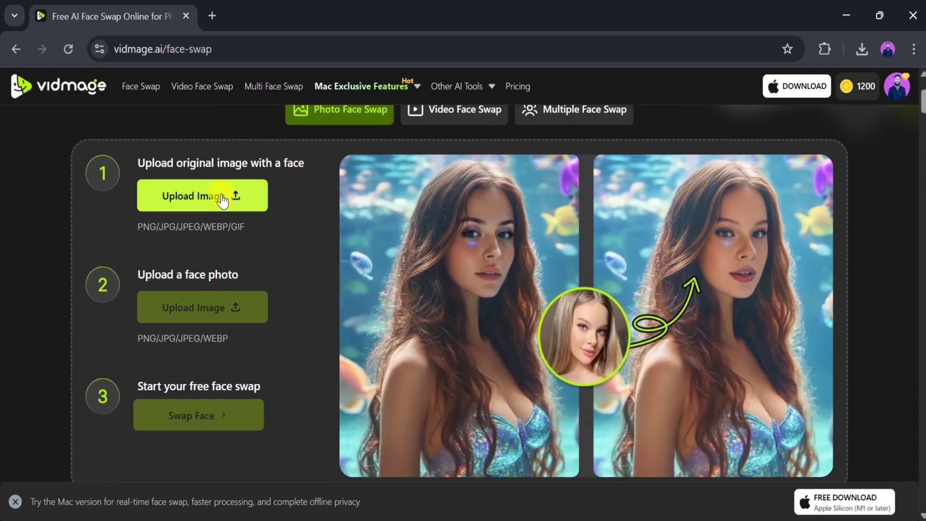
pyautogui.scroll(1, 212, 196)
pyautogui.click(226, 220)
pyautogui.click(516, 131)
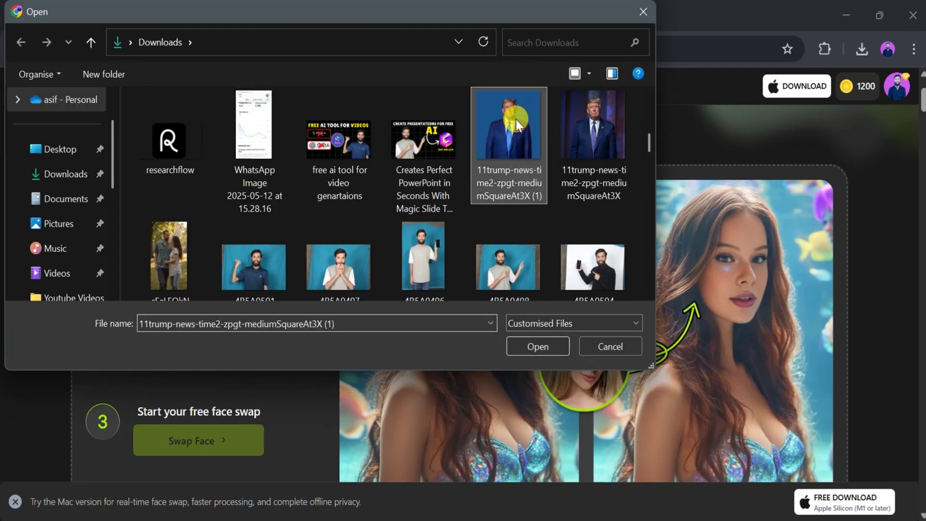
pyautogui.click(535, 345)
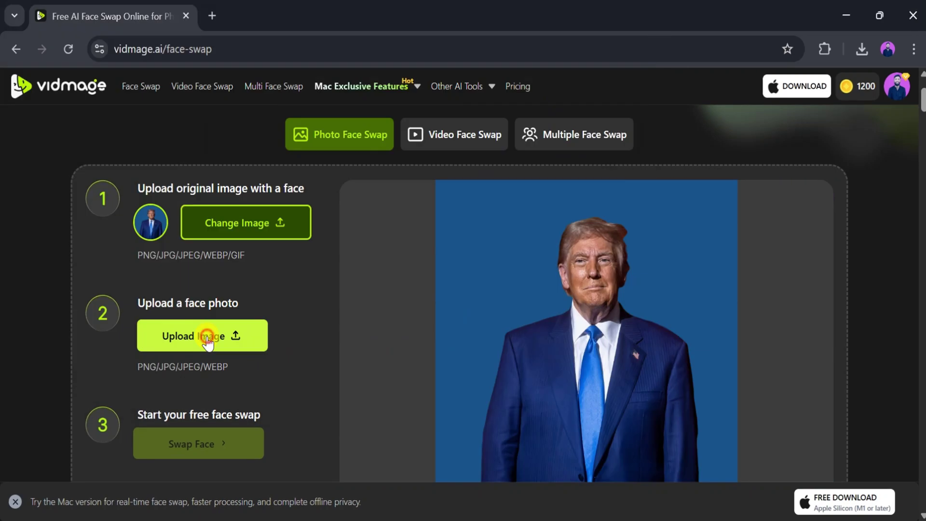
# - Upload the licensed-image headshot as the face photo
pyautogui.click(207, 338)
pyautogui.scroll(-5, 507, 146)
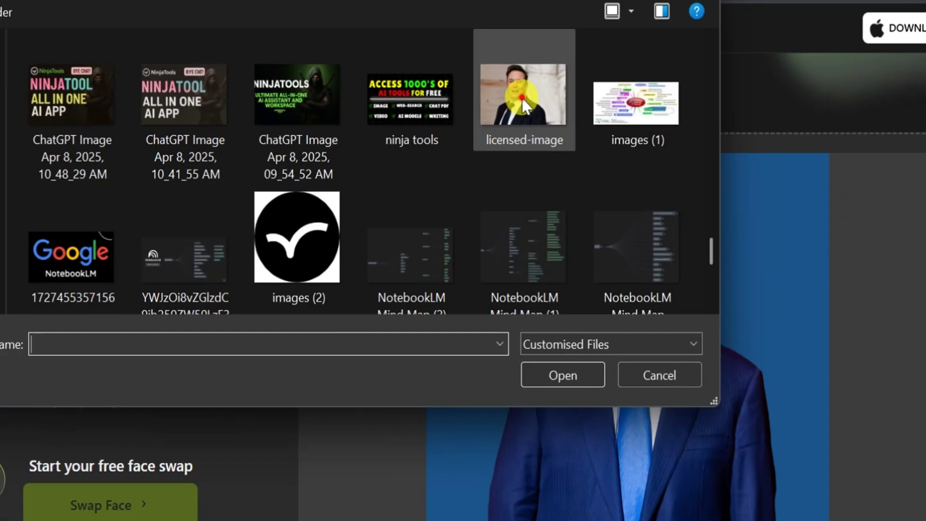
pyautogui.click(521, 103)
pyautogui.click(548, 376)
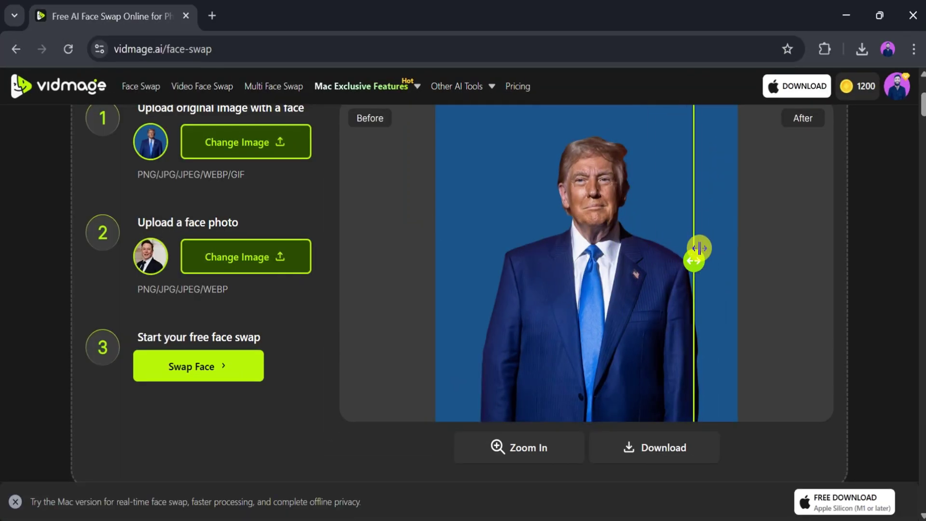
# - Compare before and after with the slider, then download VidMage-20250517131908.jpg
pyautogui.moveTo(696, 256); pyautogui.dragTo(443, 275)
pyautogui.click(650, 449)
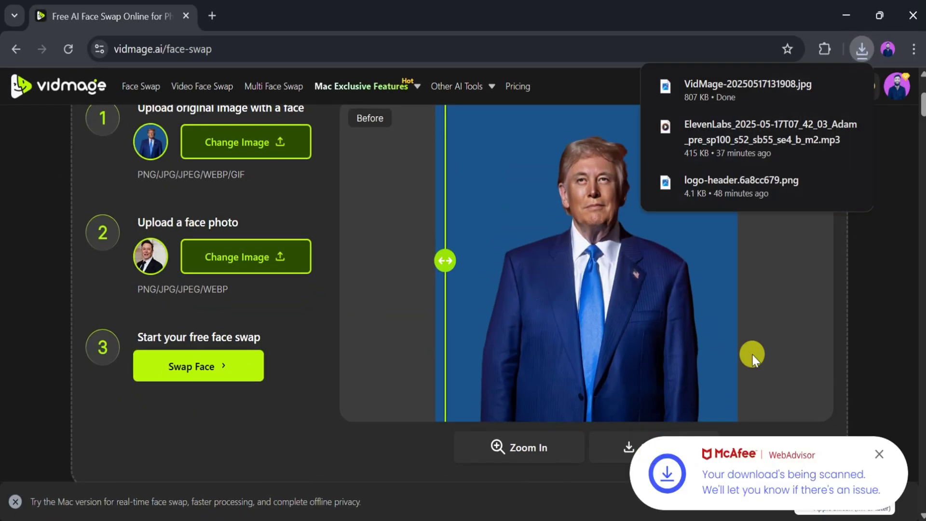
# - Open the downloaded swapped portrait in Photos and zoom in and out to inspect it
pyautogui.click(847, 88)
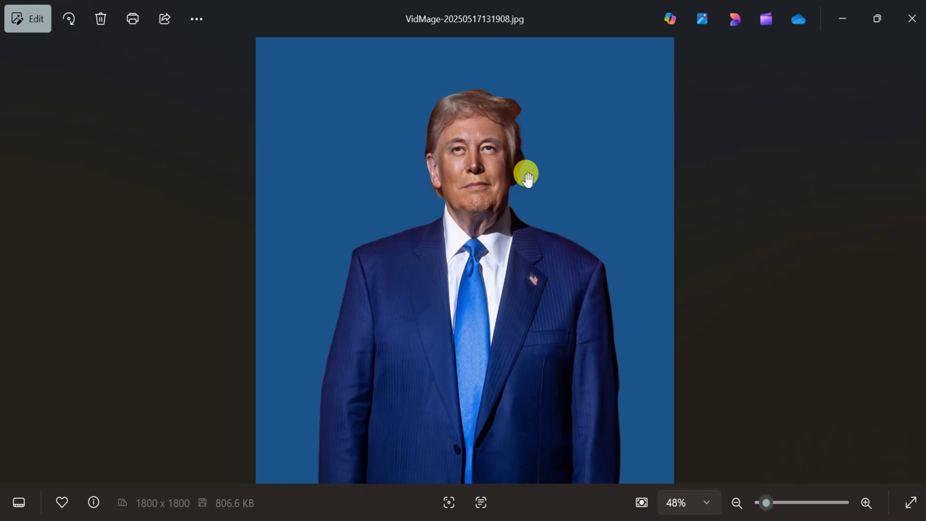
pyautogui.scroll(5, 524, 173)
pyautogui.scroll(-3, 566, 154)
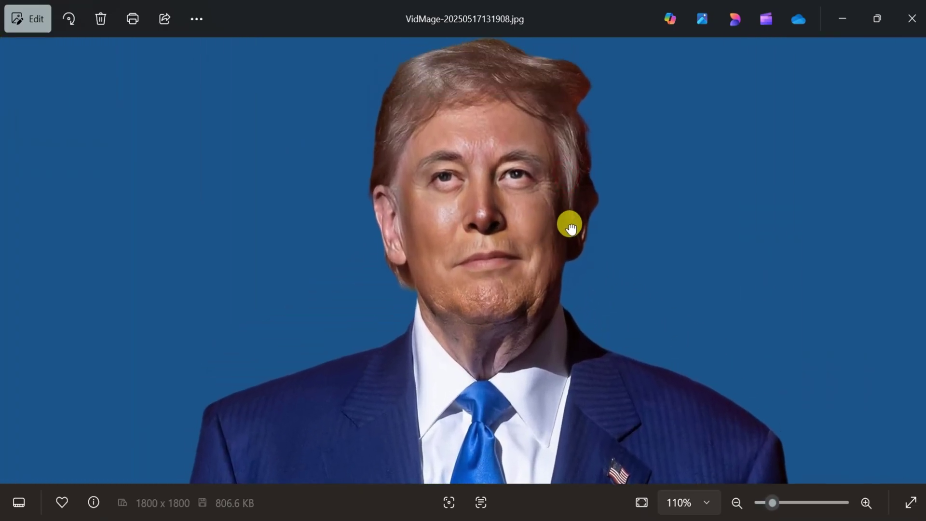
pyautogui.scroll(-4, 569, 270)
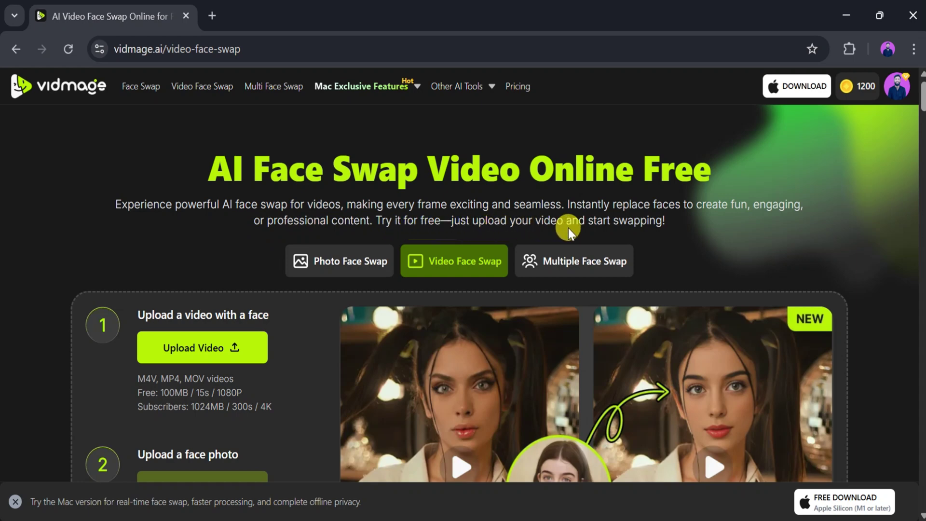
# - Upload the Untitled design (8) video from Downloads as the target clip
pyautogui.scroll(-2, 651, 226)
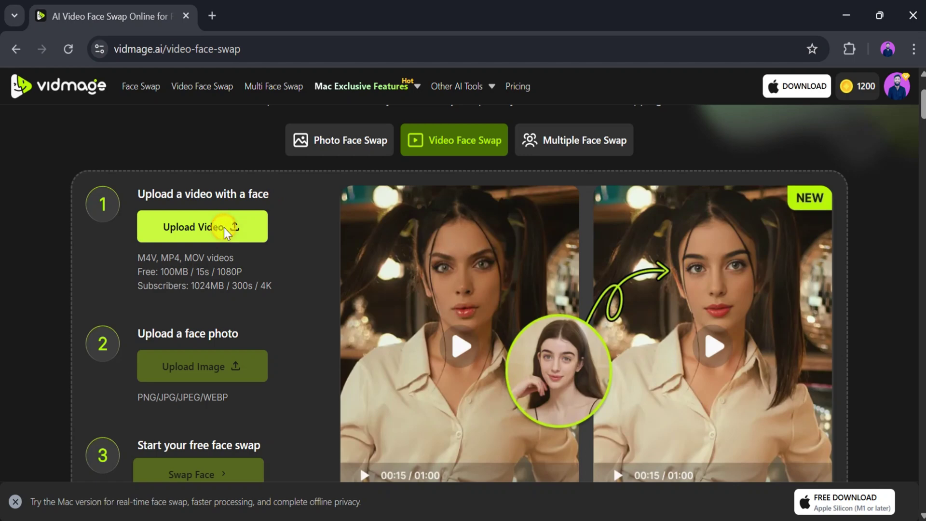
pyautogui.click(224, 228)
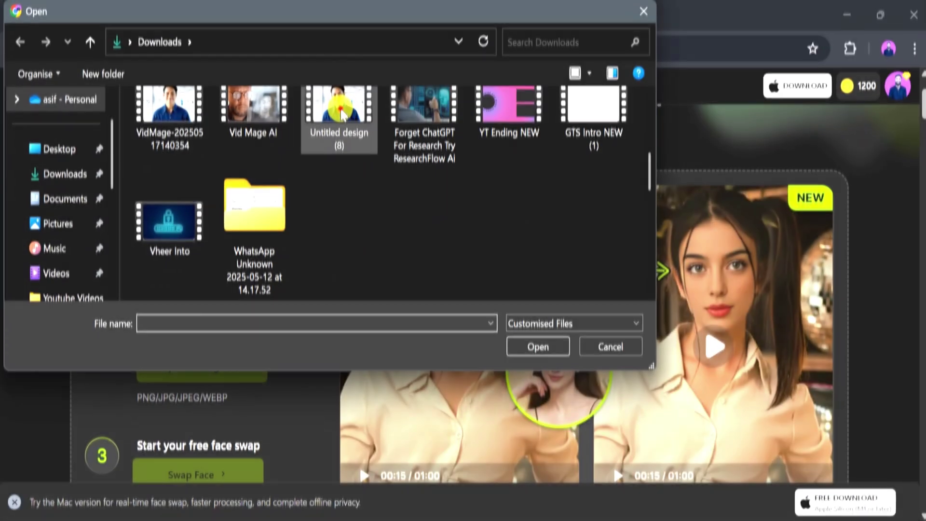
pyautogui.click(340, 109)
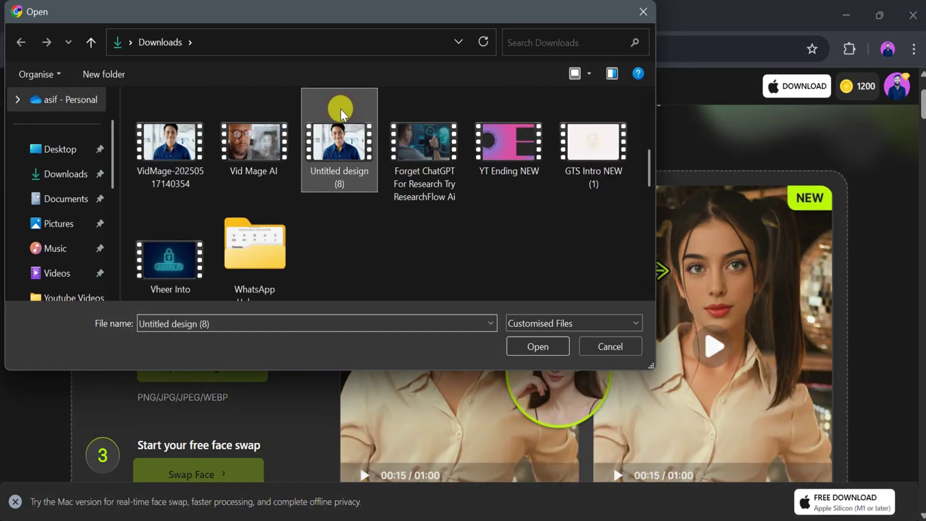
pyautogui.click(535, 348)
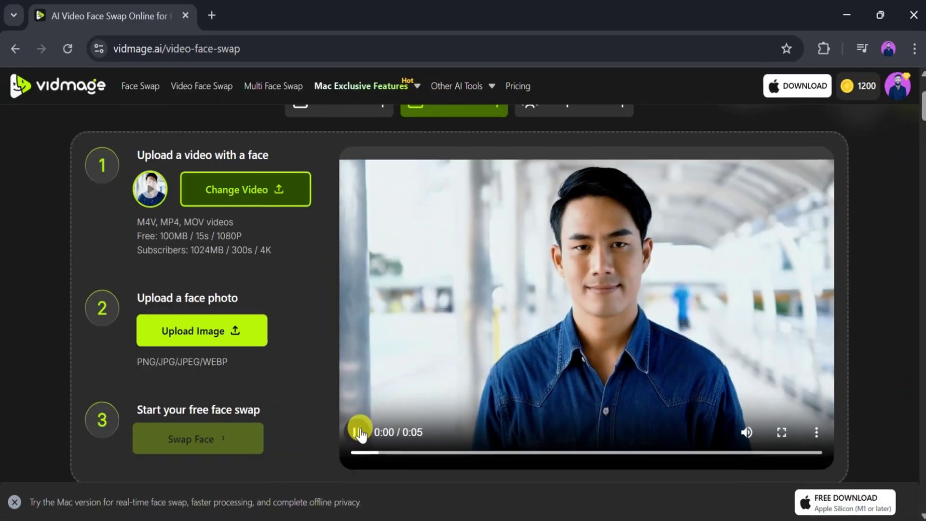
# - Preview the clip, add the R735y2qJ photo as the replacement face, and play the swapped video
pyautogui.click(358, 431)
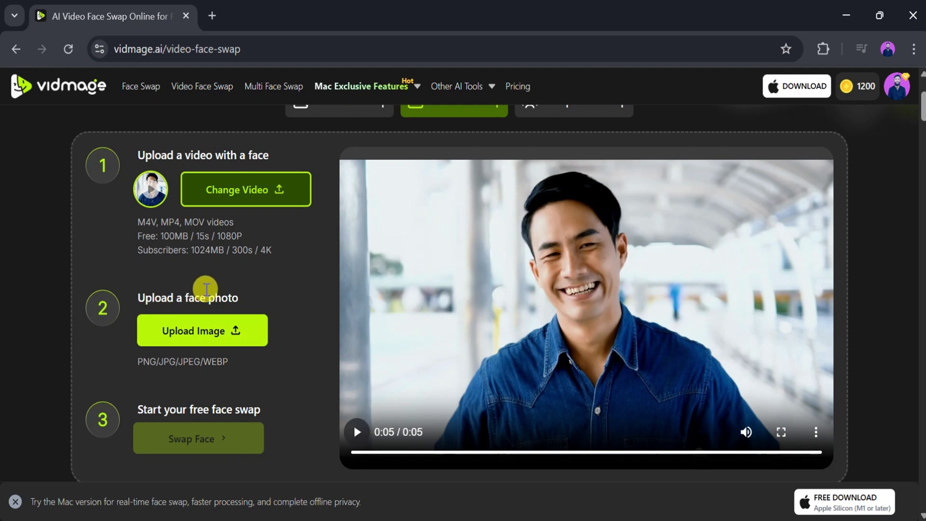
pyautogui.click(197, 333)
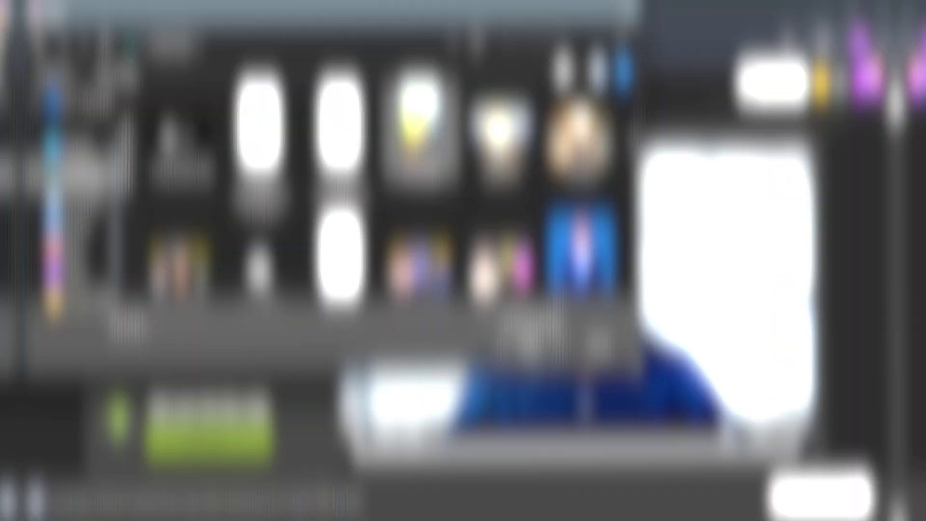
pyautogui.click(422, 129)
pyautogui.click(537, 345)
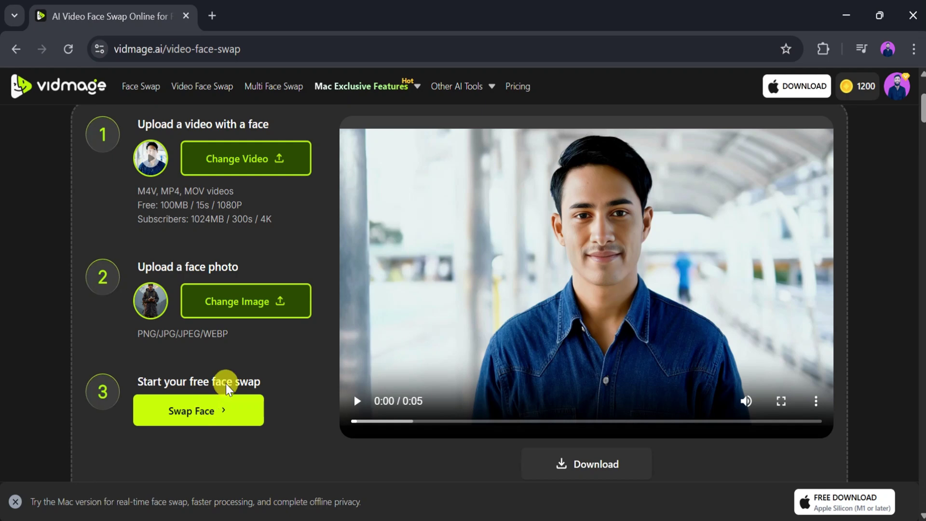
pyautogui.click(356, 400)
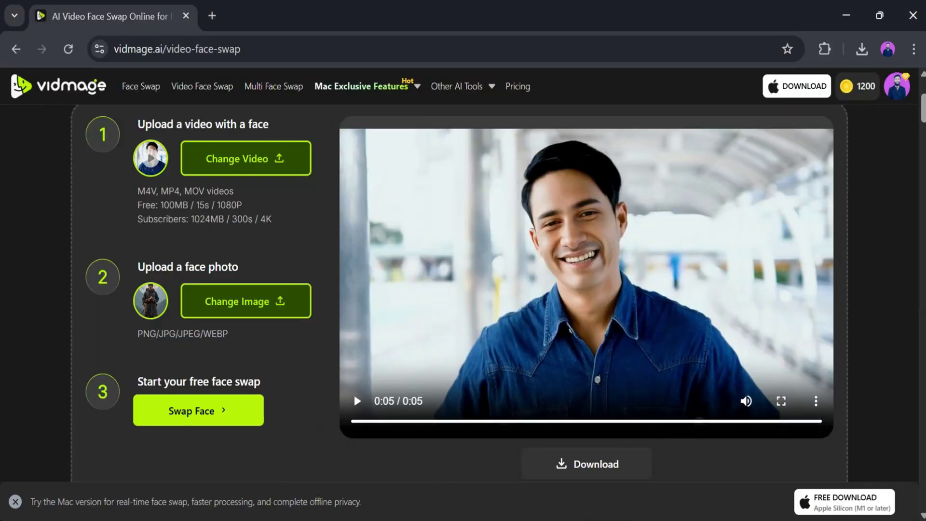
pyautogui.scroll(1, 367, 269)
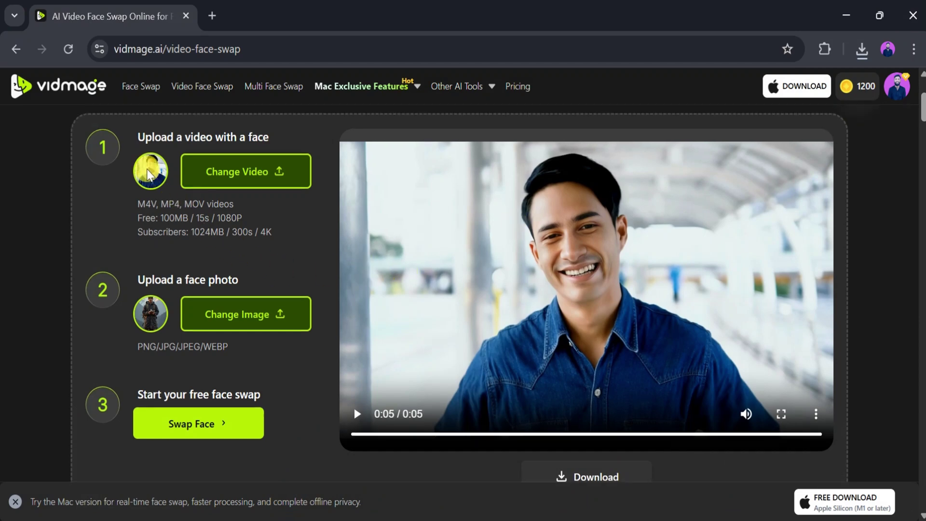
pyautogui.scroll(3, 556, 254)
# - Switch to Multiple Face Swap and upload the Untitled design group photo
pyautogui.click(558, 263)
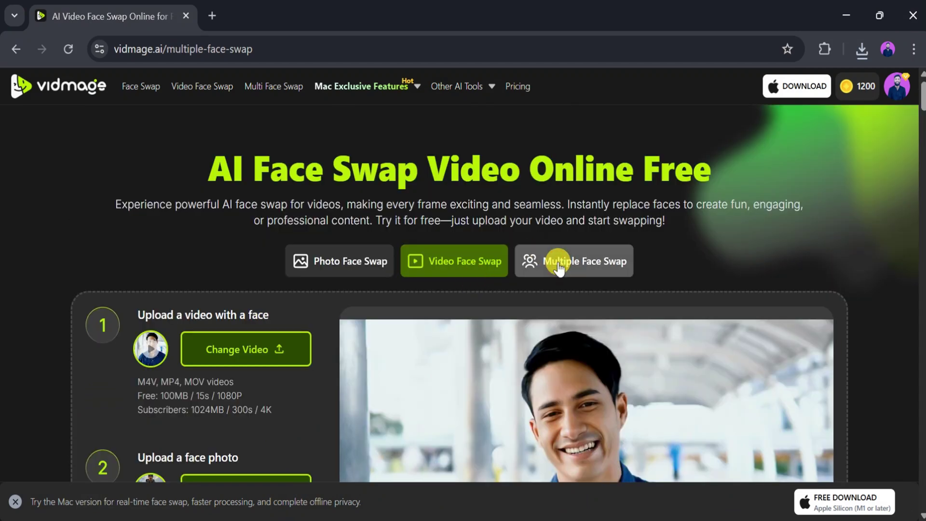
pyautogui.scroll(-2, 207, 231)
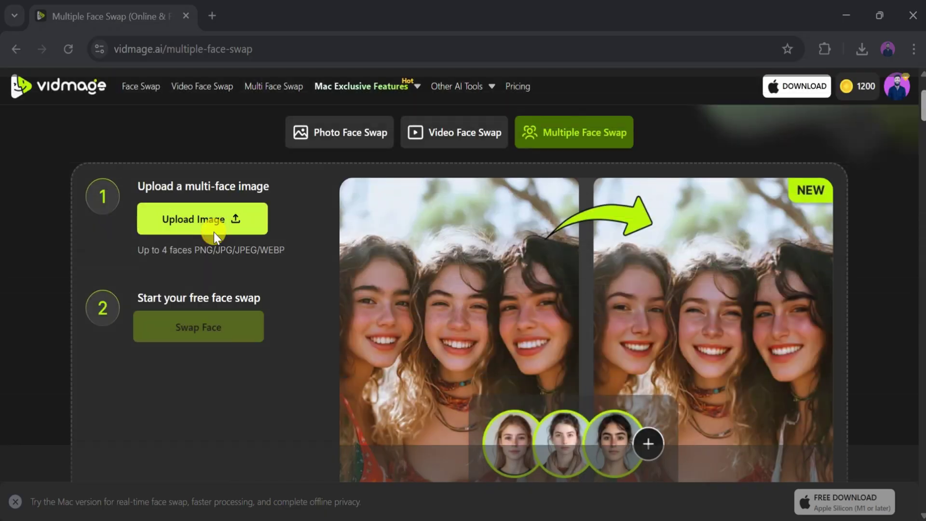
pyautogui.click(212, 231)
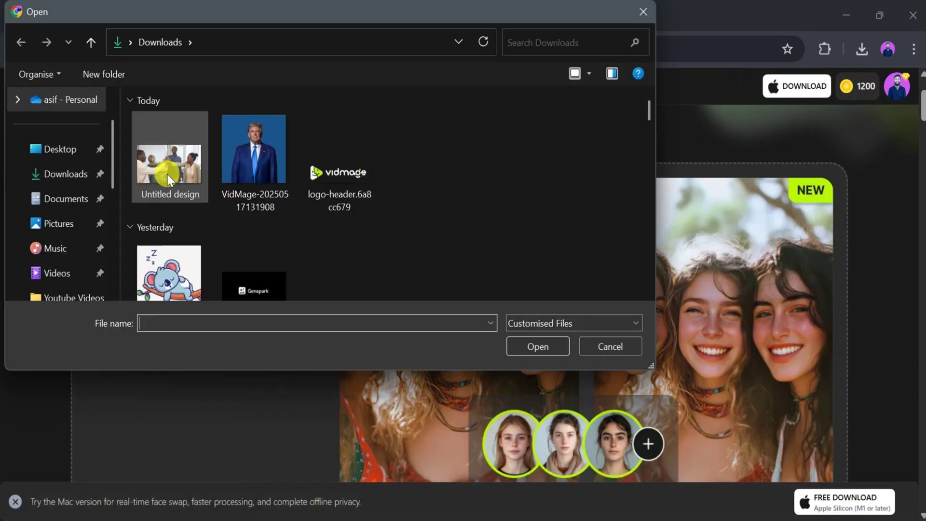
pyautogui.click(166, 174)
pyautogui.click(519, 347)
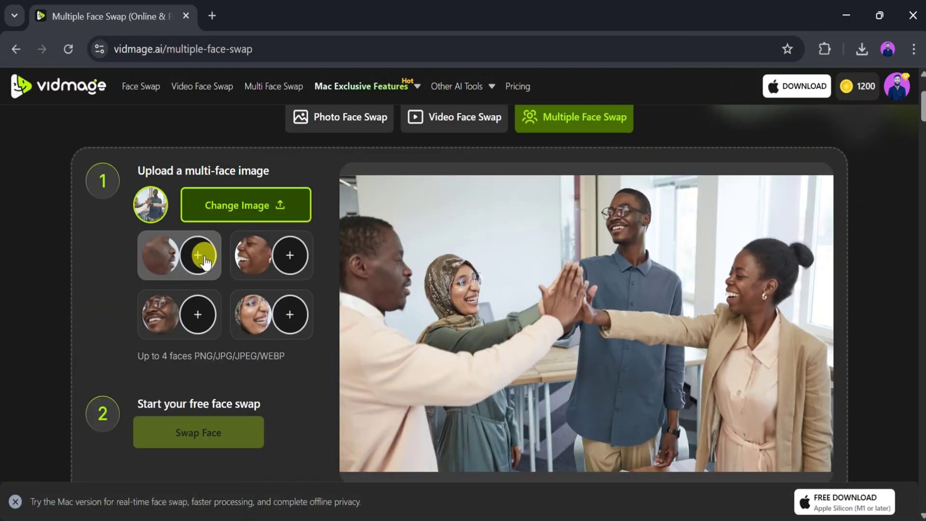
# - Assign R735y2qJ to the third face, swap, and compare results with the slider
pyautogui.click(196, 308)
pyautogui.scroll(-3, 328, 137)
pyautogui.click(329, 137)
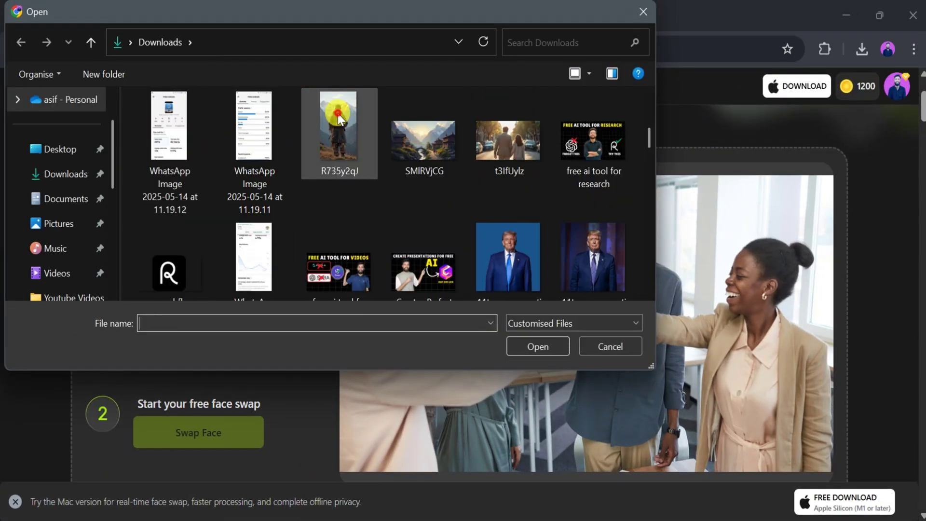
pyautogui.click(539, 341)
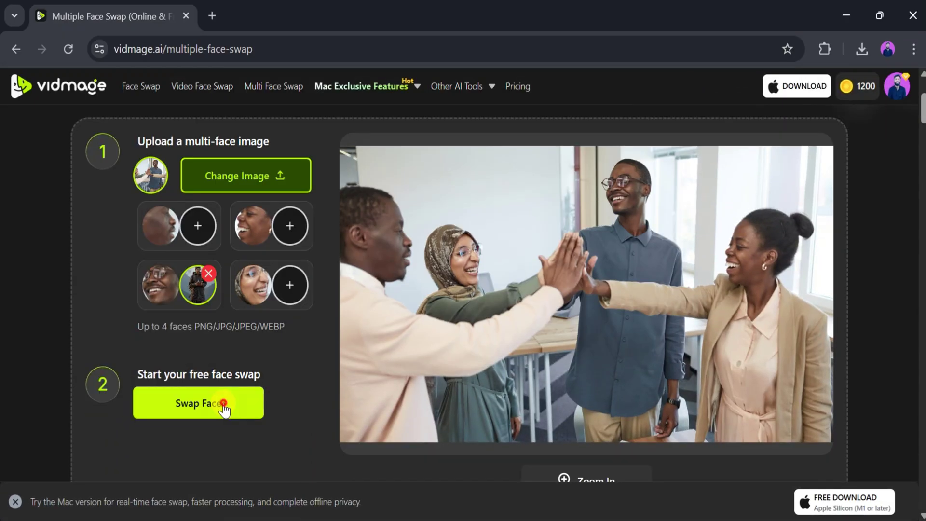
pyautogui.click(223, 403)
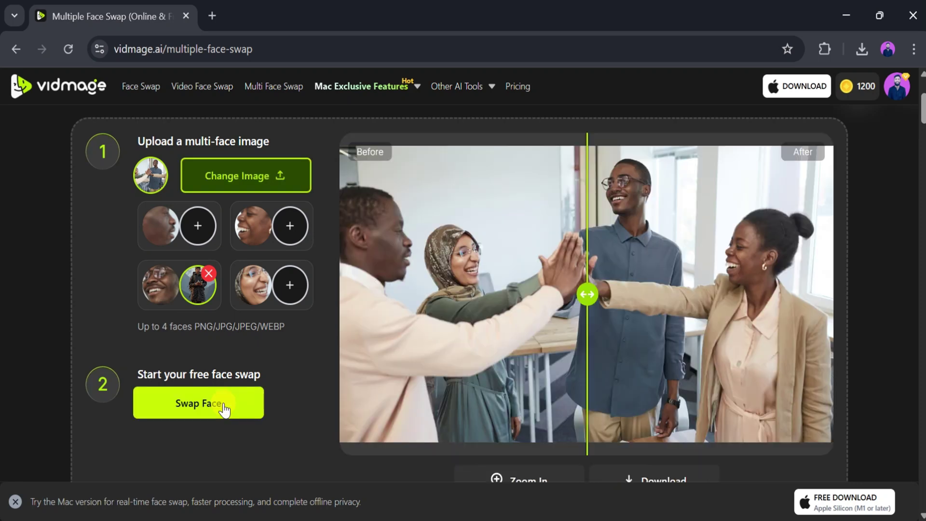
pyautogui.click(237, 401)
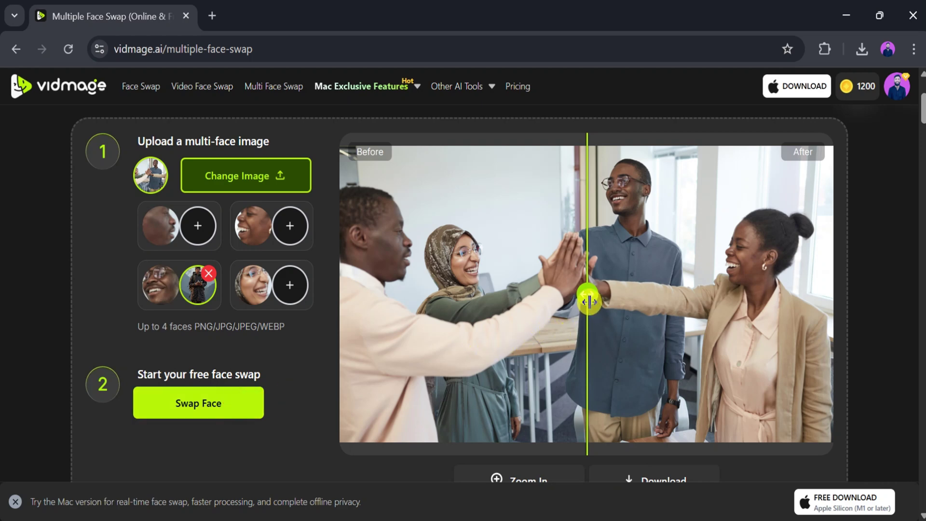
pyautogui.moveTo(589, 301); pyautogui.dragTo(420, 305)
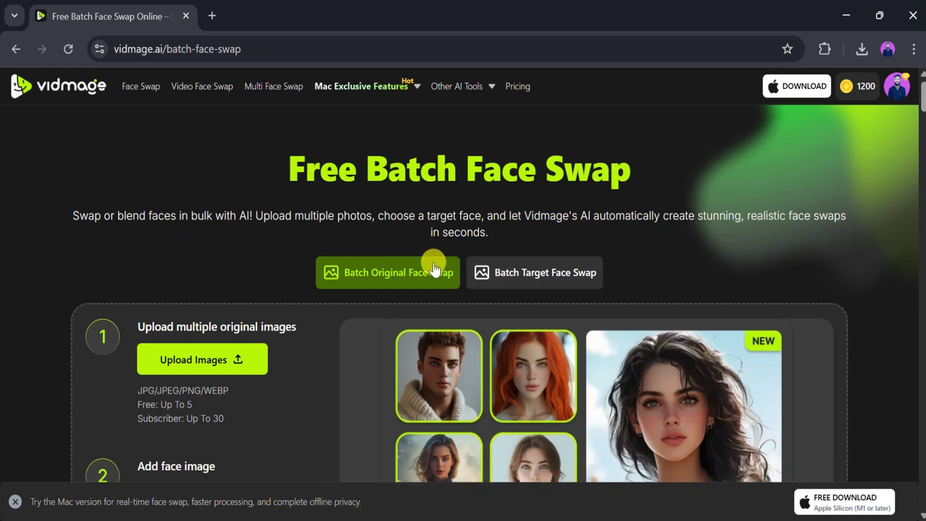
# - Load five original photos plus the licensed-image face, then run Batch Swap Face
pyautogui.scroll(-1, 302, 266)
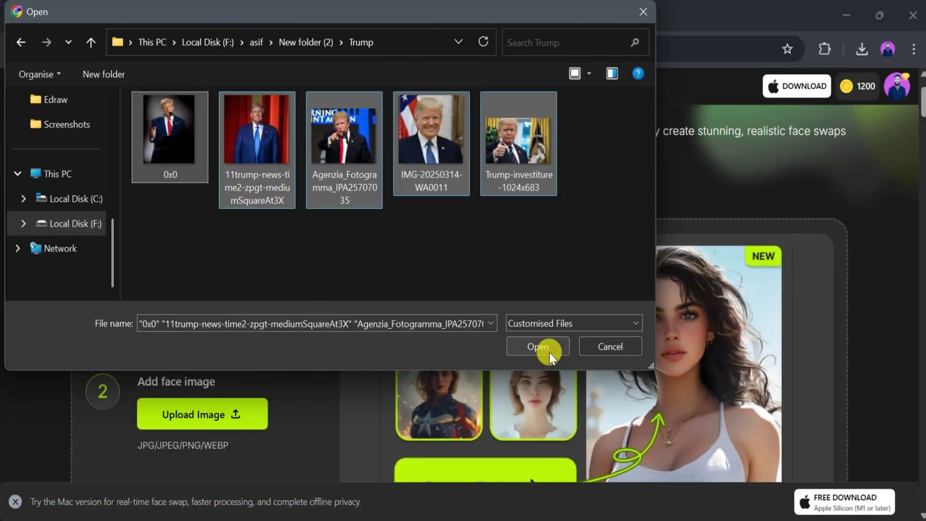
pyautogui.click(537, 346)
pyautogui.scroll(-4, 216, 346)
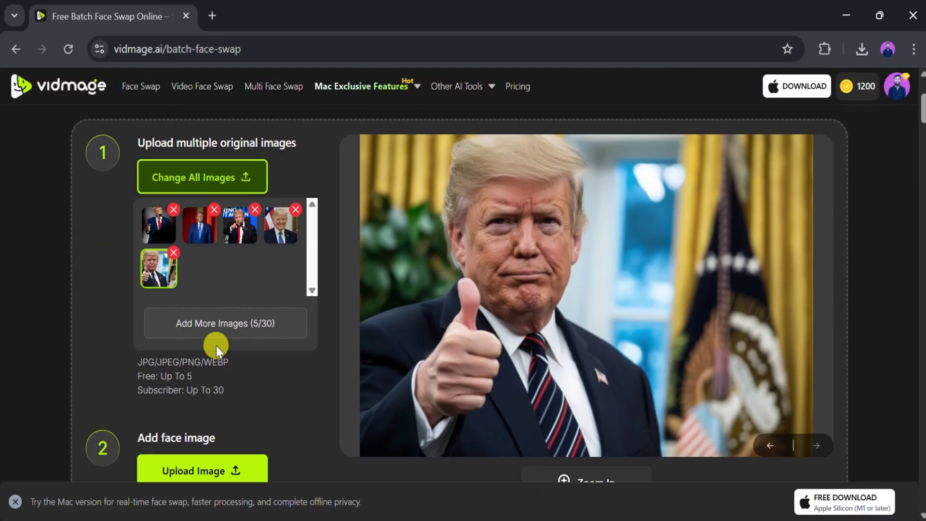
pyautogui.click(210, 404)
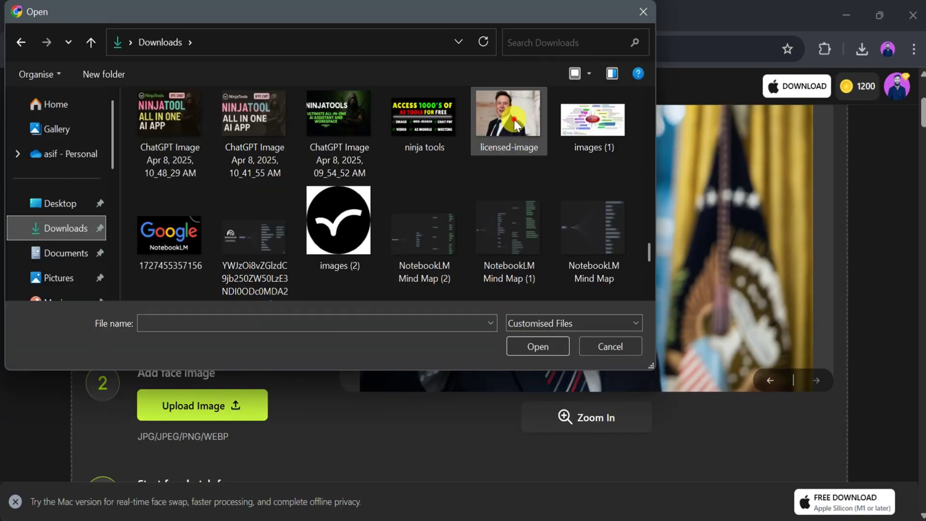
pyautogui.click(541, 347)
pyautogui.scroll(1, 306, 310)
pyautogui.scroll(-5, 306, 311)
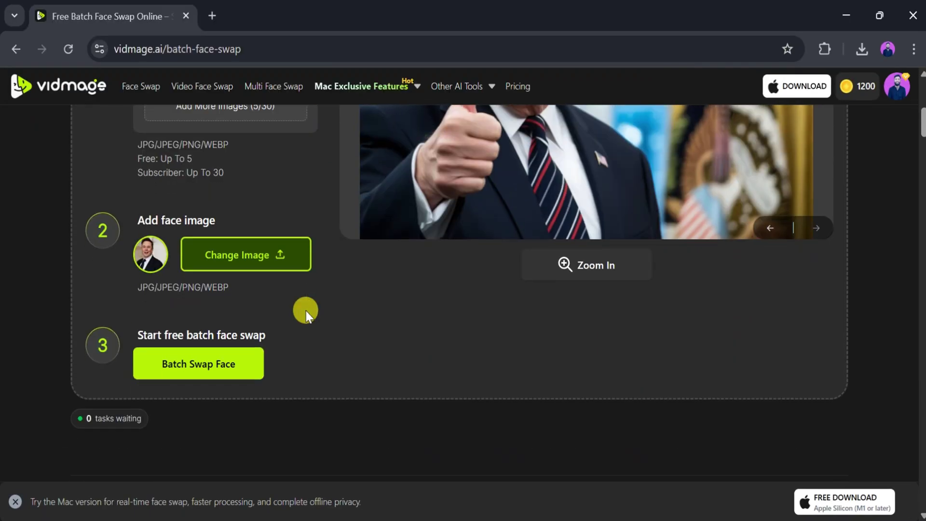
pyautogui.click(236, 369)
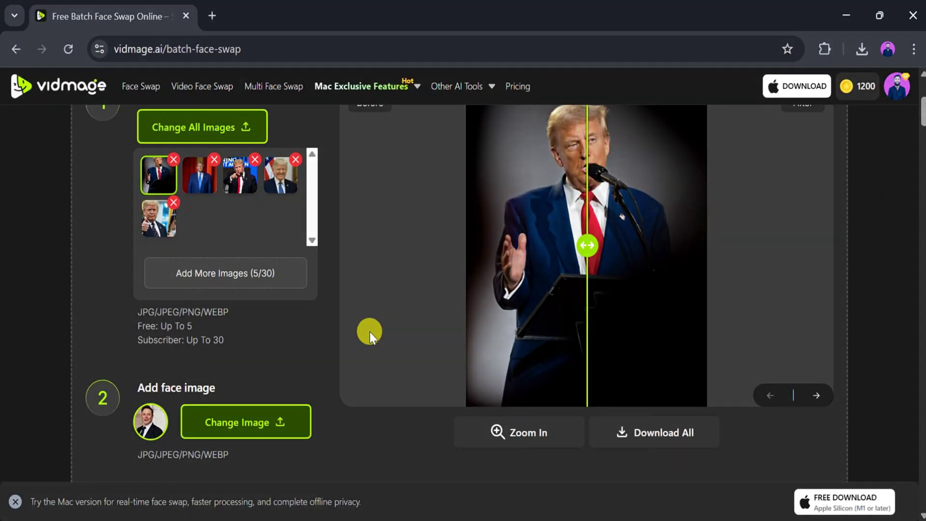
# - Browse the first, second, third and fifth swapped photos, comparing before and after
pyautogui.scroll(2, 523, 212)
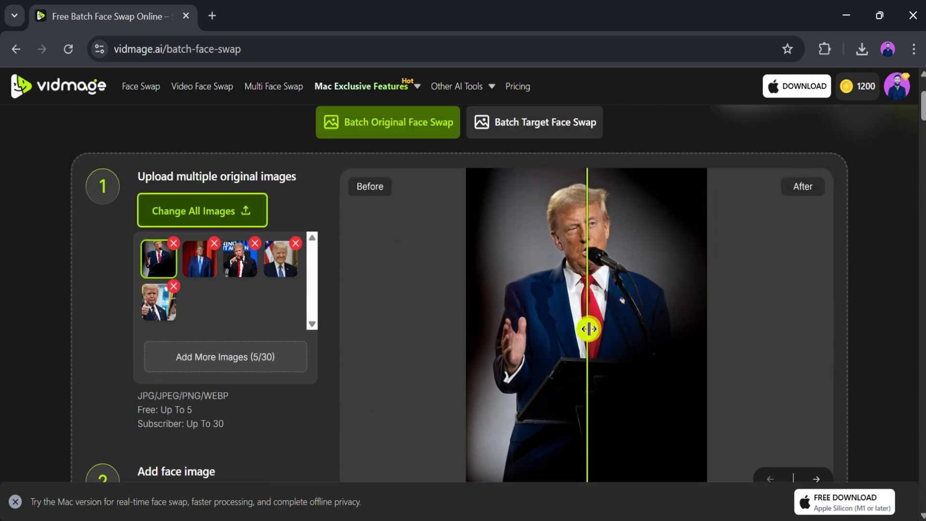
pyautogui.moveTo(587, 329); pyautogui.dragTo(410, 341)
pyautogui.click(198, 265)
pyautogui.click(240, 259)
pyautogui.moveTo(459, 324); pyautogui.dragTo(356, 334)
pyautogui.click(159, 302)
# - Scroll down the five swapped batch portraits to reach the Download All button
pyautogui.scroll(-3, 557, 320)
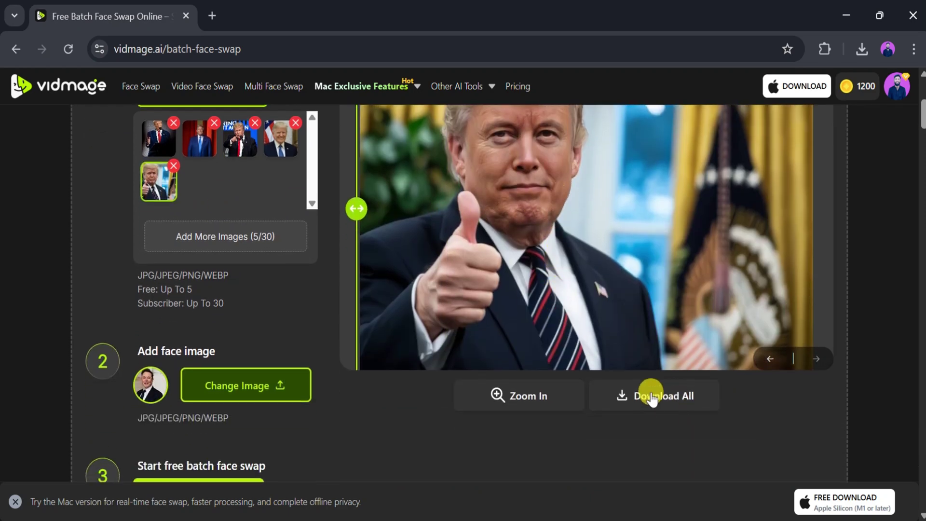